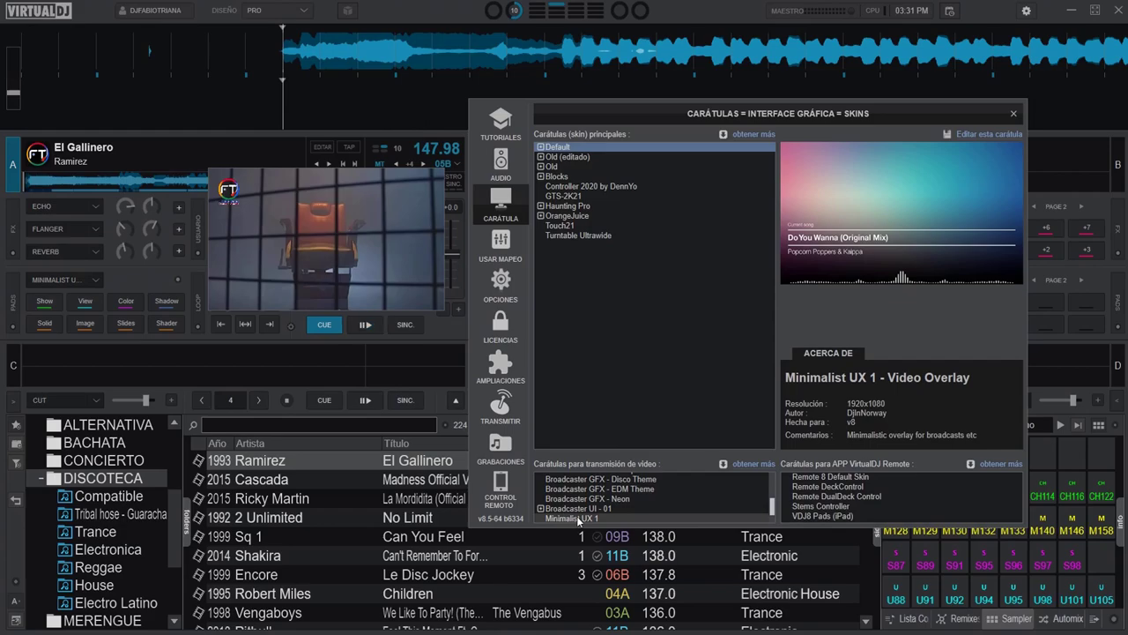
# - Close the skin settings, keep the Minimalist UX Control pad page on deck A, and show the overlay on the video
pyautogui.click(1014, 113)
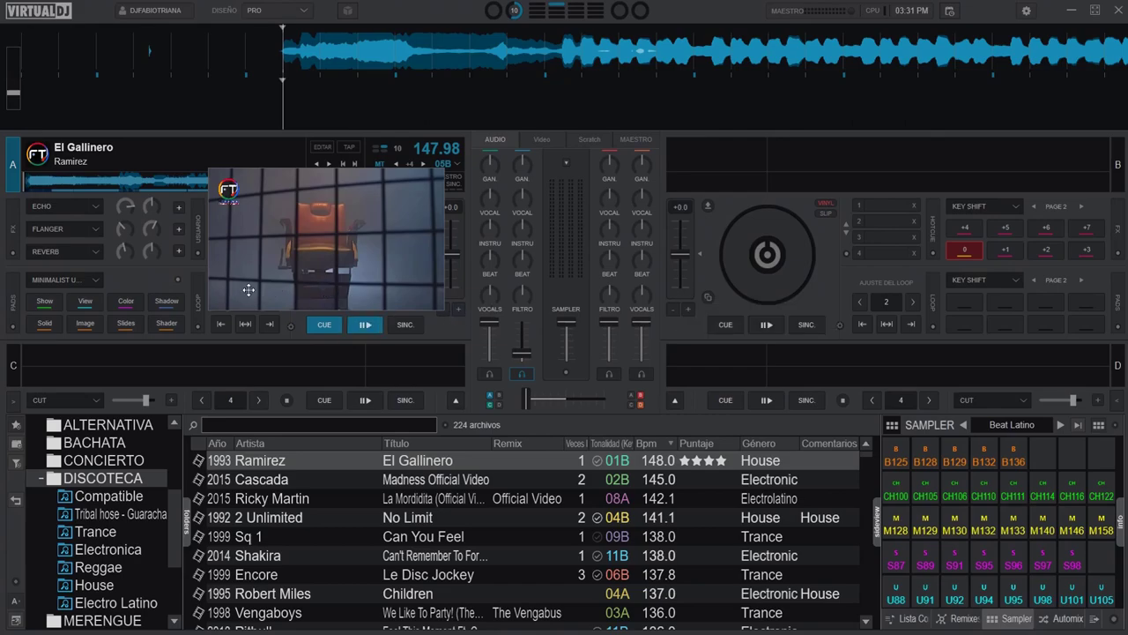
pyautogui.click(95, 280)
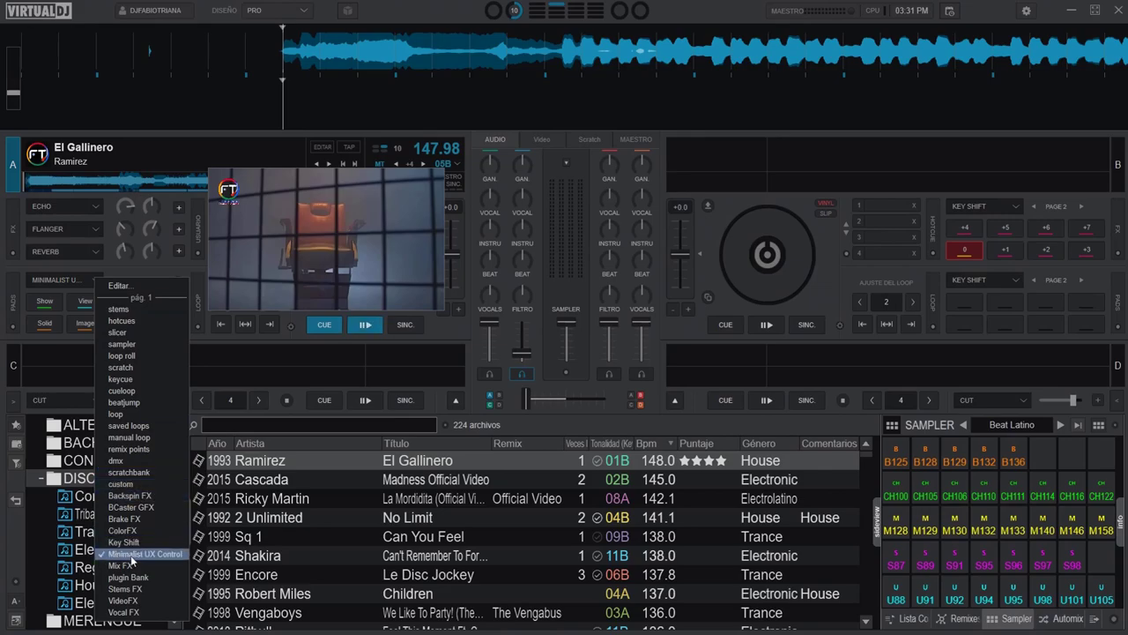
pyautogui.click(128, 266)
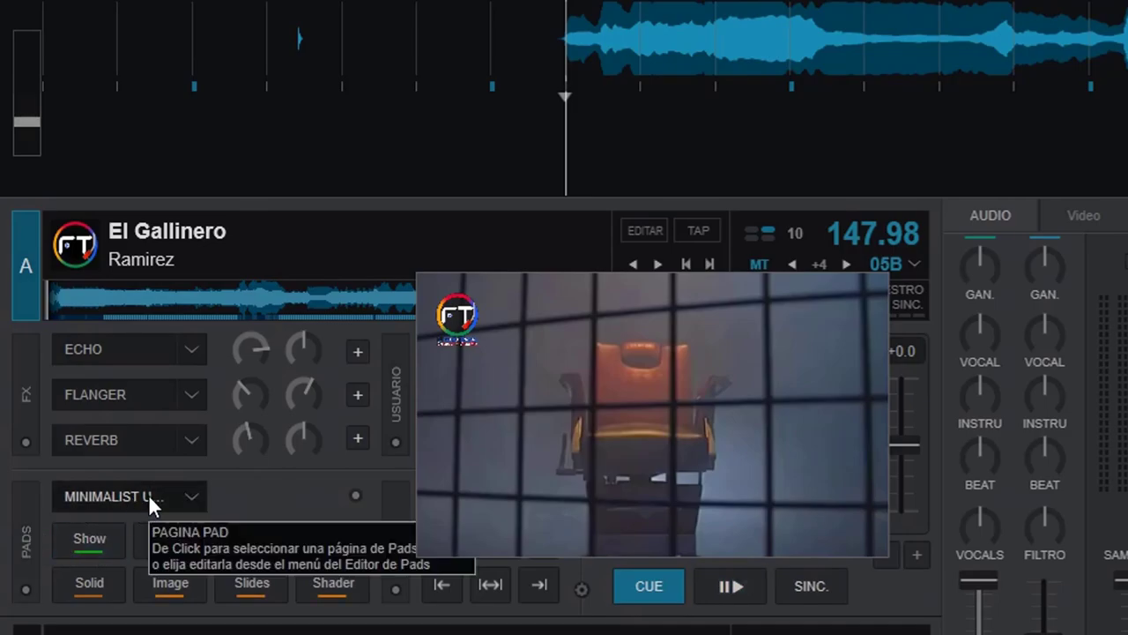
pyautogui.click(94, 542)
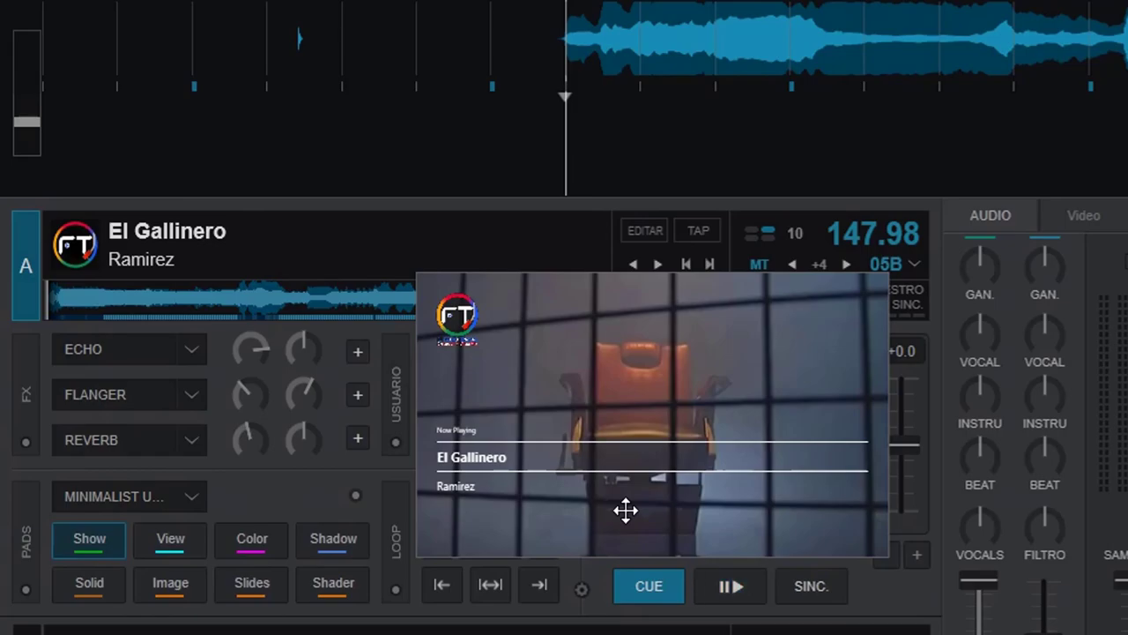
# - Cycle the overlay's layout through View 4 and back to View 1
pyautogui.click(144, 534)
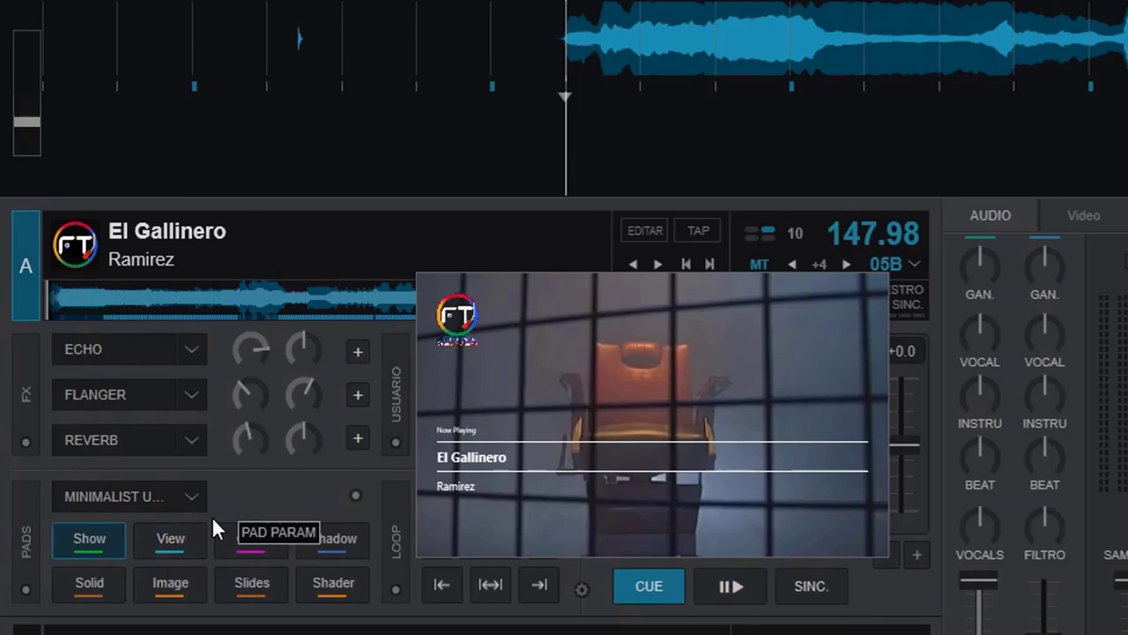
pyautogui.click(176, 544)
pyautogui.click(175, 543)
pyautogui.click(175, 543)
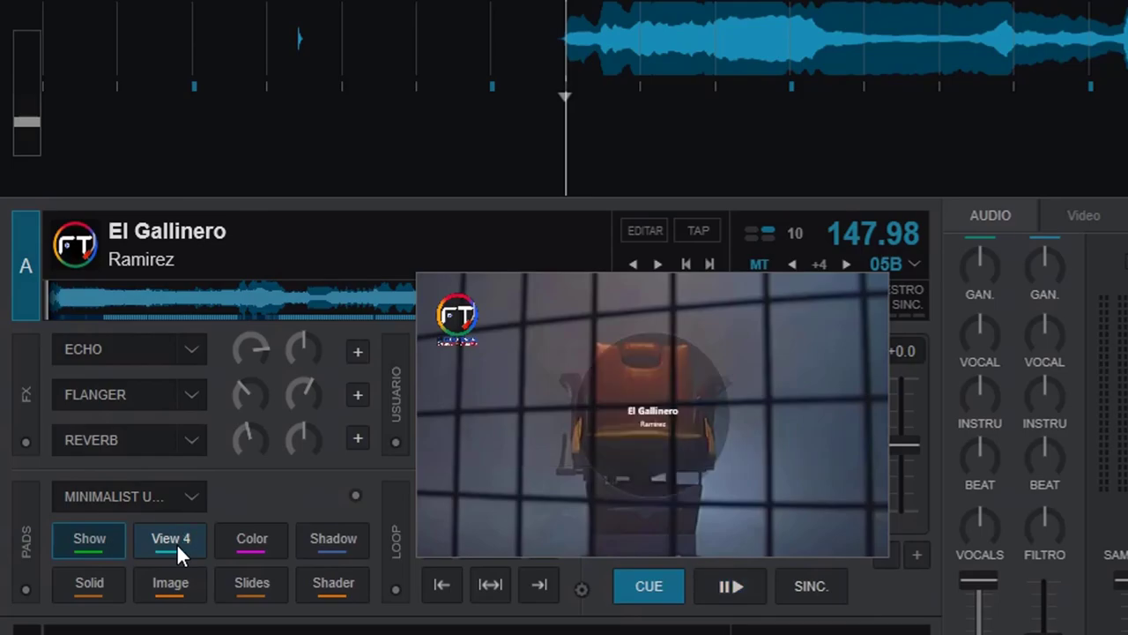
pyautogui.click(176, 543)
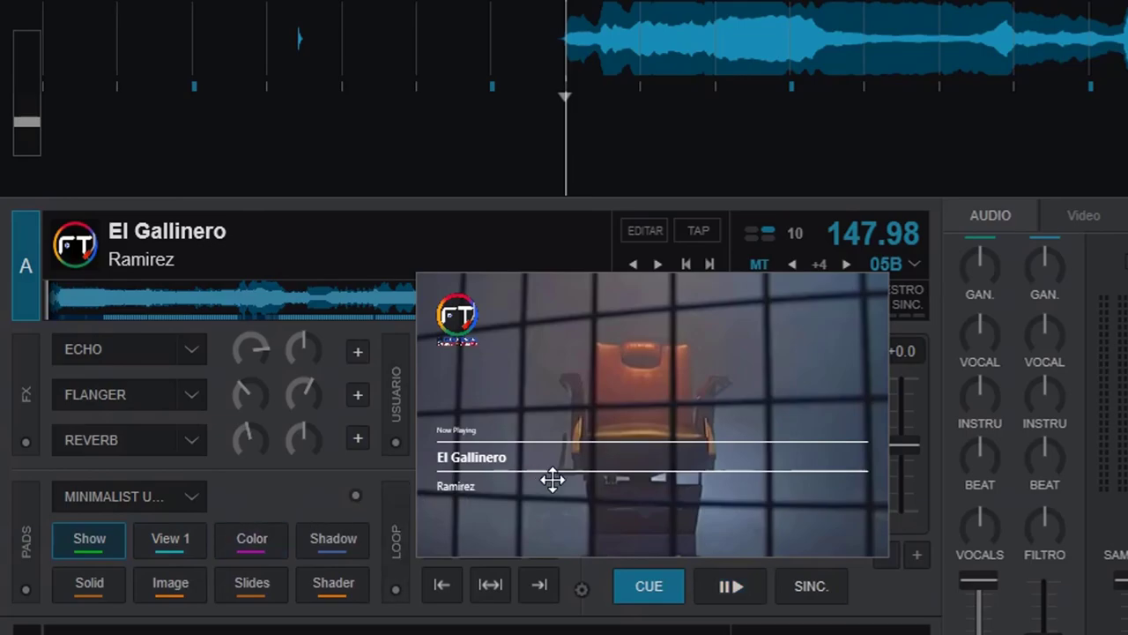
# - Cycle the overlay's text colour through magenta, red, purple and black, and back to white
pyautogui.click(258, 541)
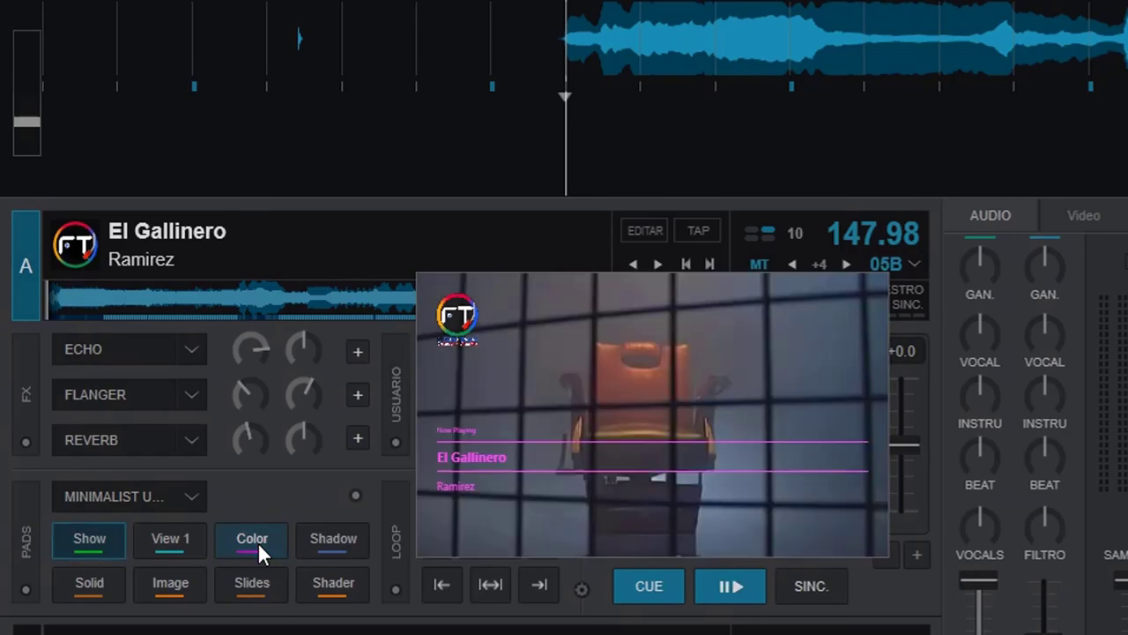
pyautogui.click(258, 541)
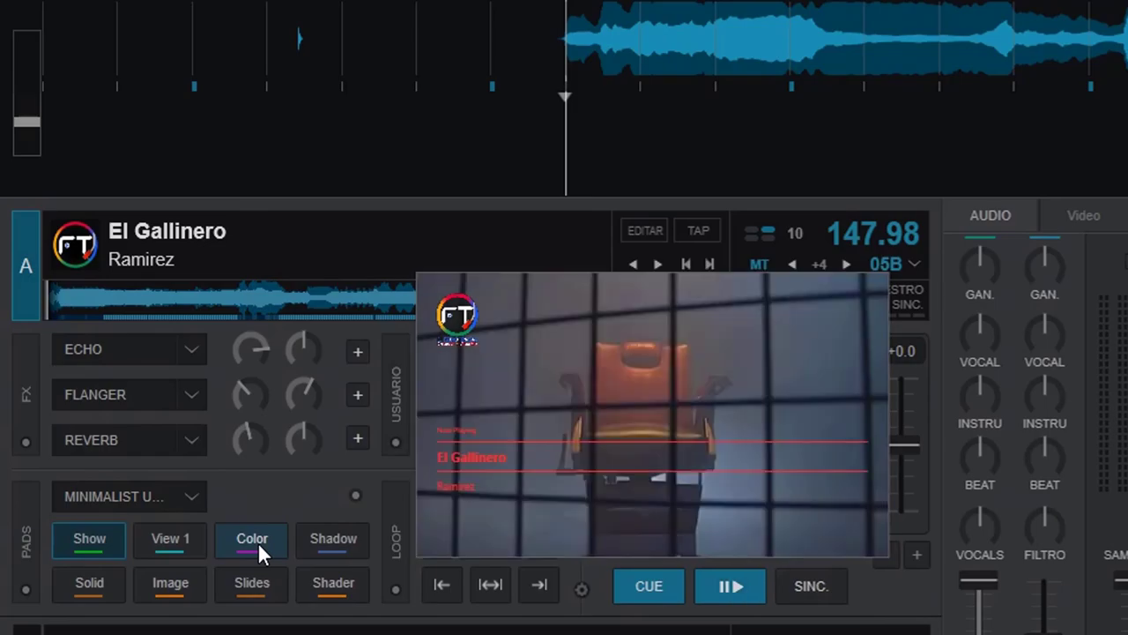
pyautogui.click(257, 541)
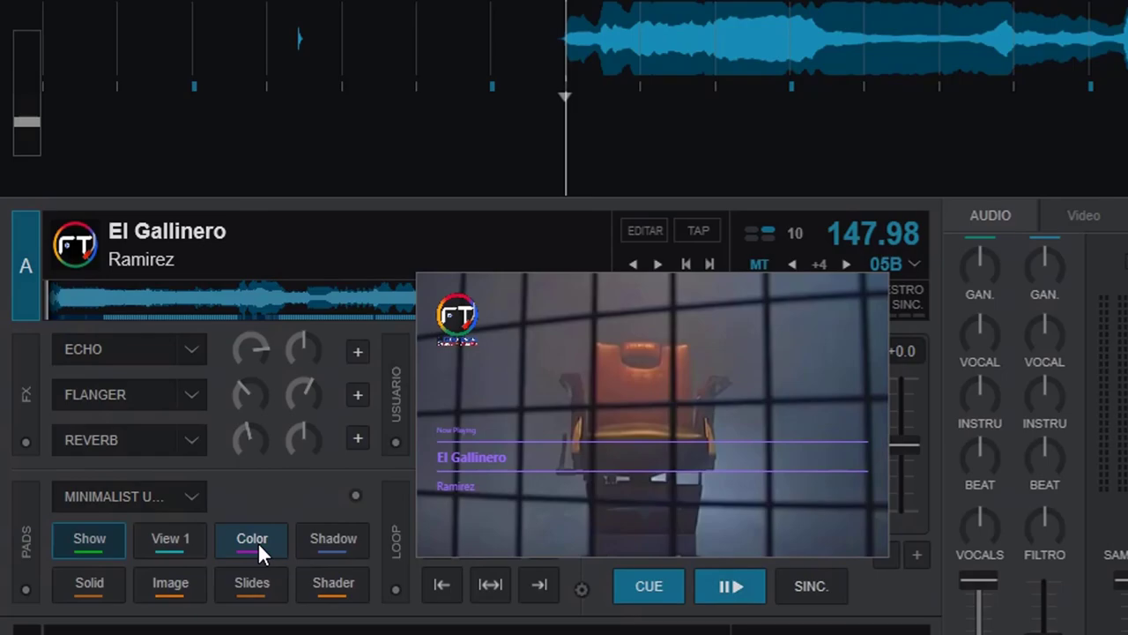
pyautogui.click(257, 541)
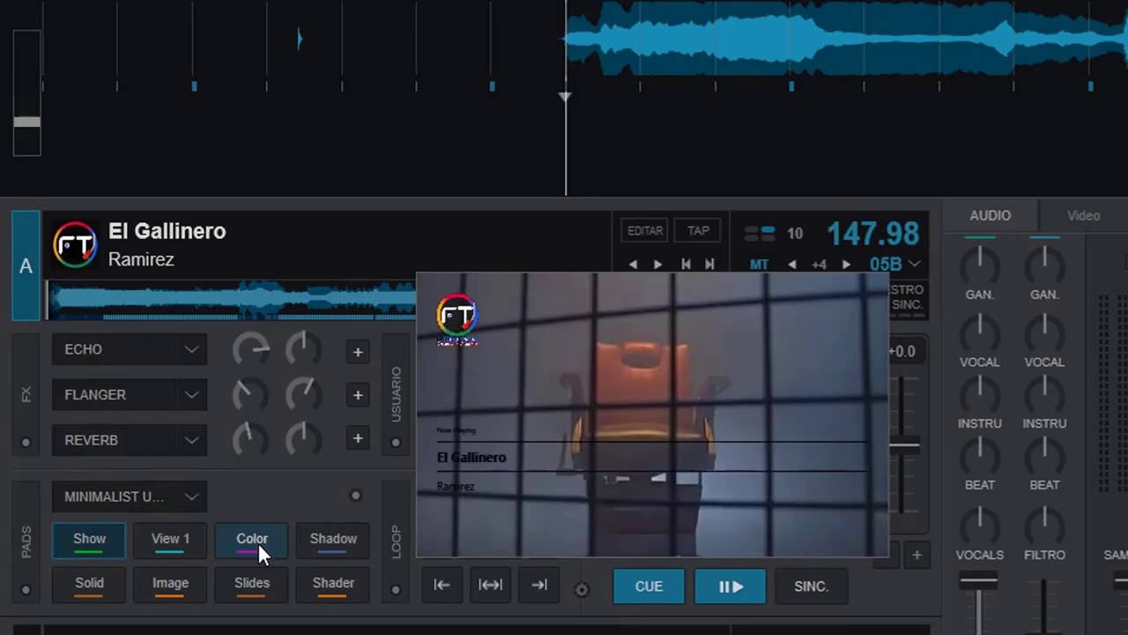
pyautogui.click(257, 542)
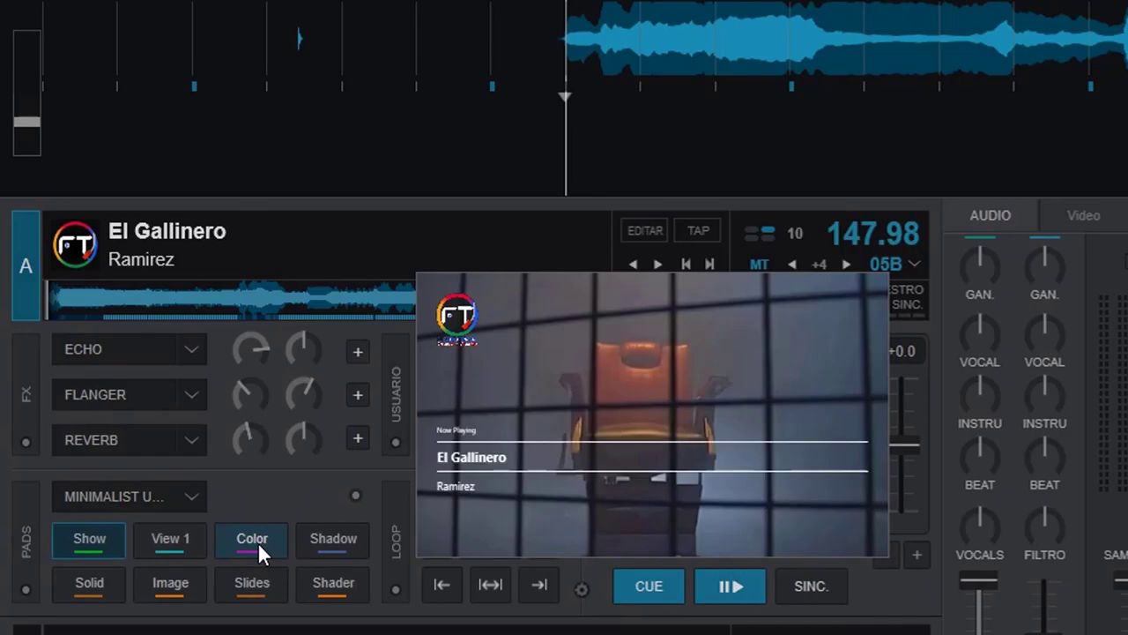
# - Turn on the overlay's shadow, and switch its solid background on and off
pyautogui.click(326, 542)
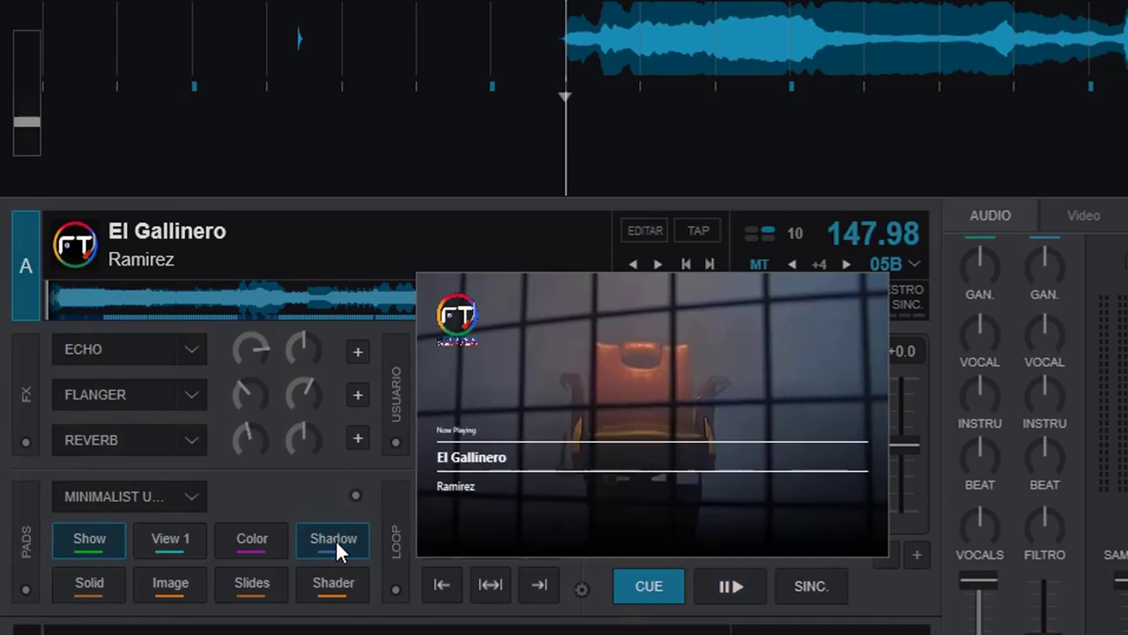
pyautogui.click(91, 585)
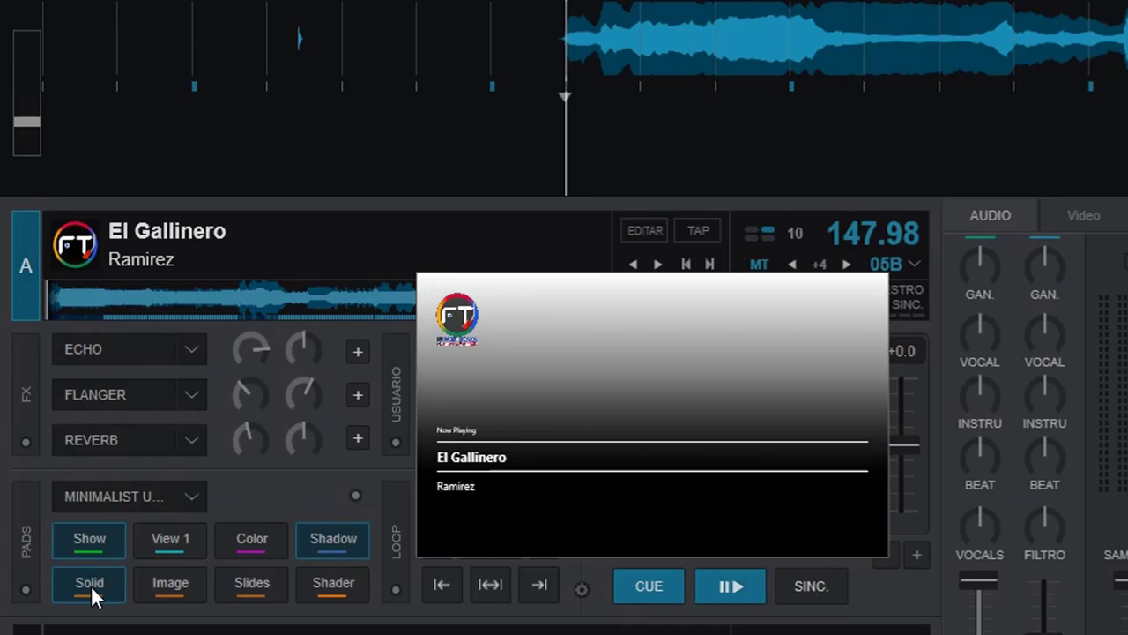
pyautogui.click(91, 584)
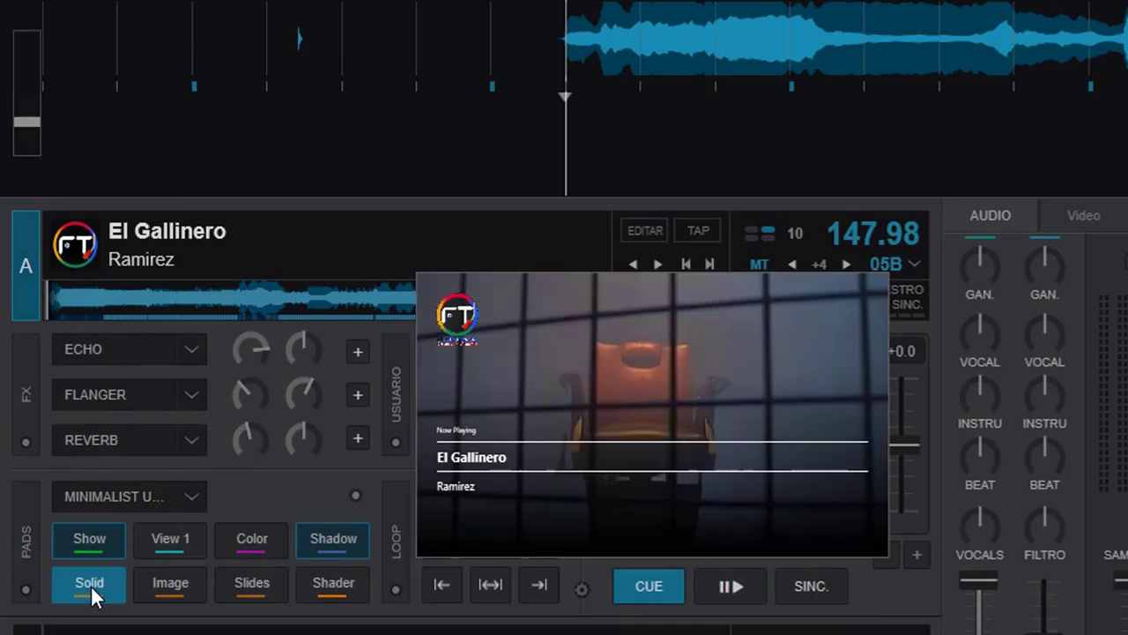
# - Preview background images 1, 2 and 3 behind the overlay and turn the image background off
pyautogui.click(172, 586)
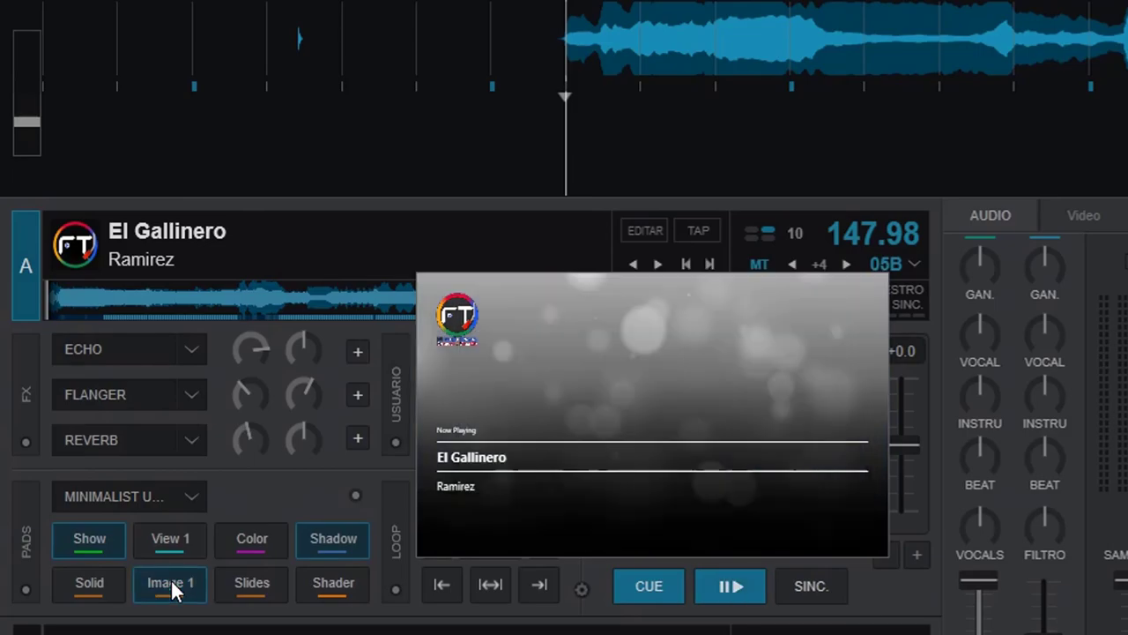
pyautogui.click(171, 587)
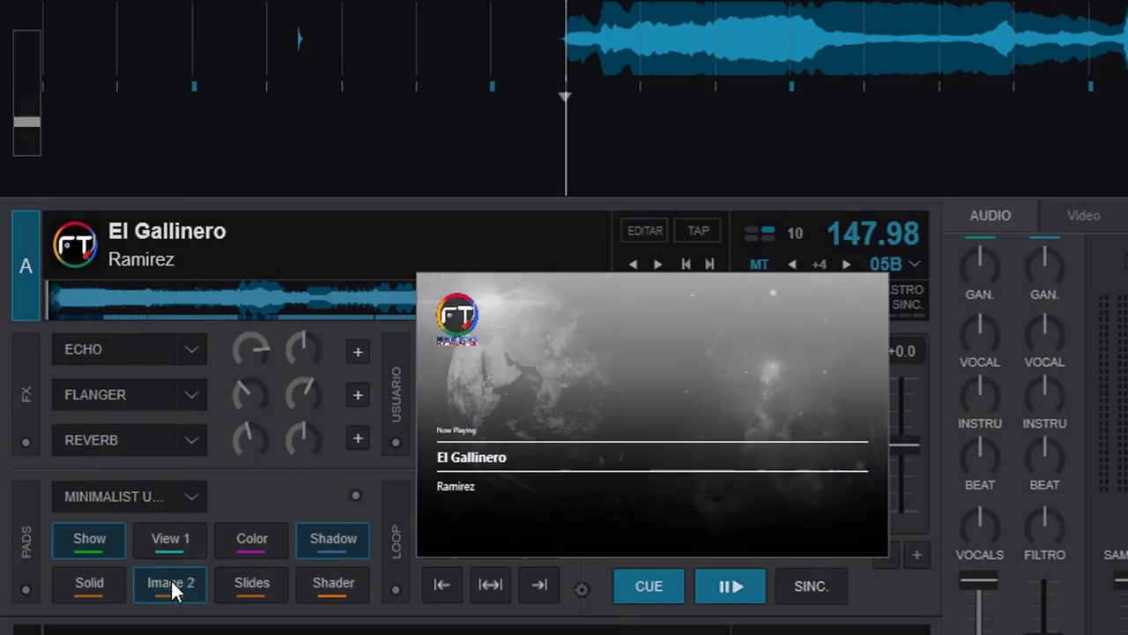
pyautogui.click(172, 586)
pyautogui.click(172, 587)
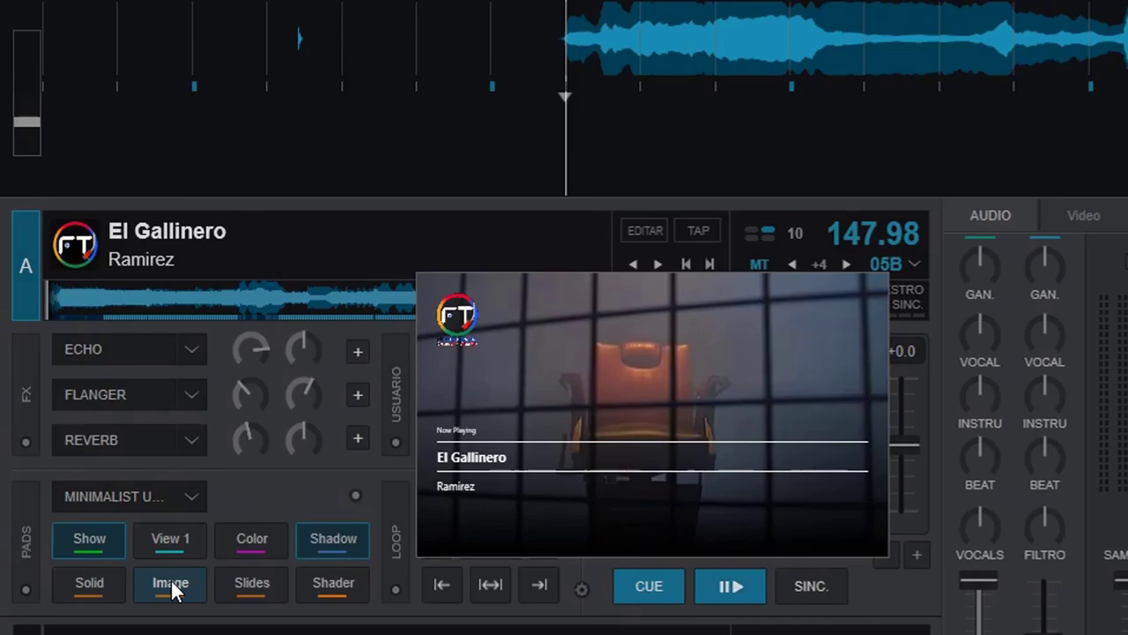
pyautogui.click(172, 586)
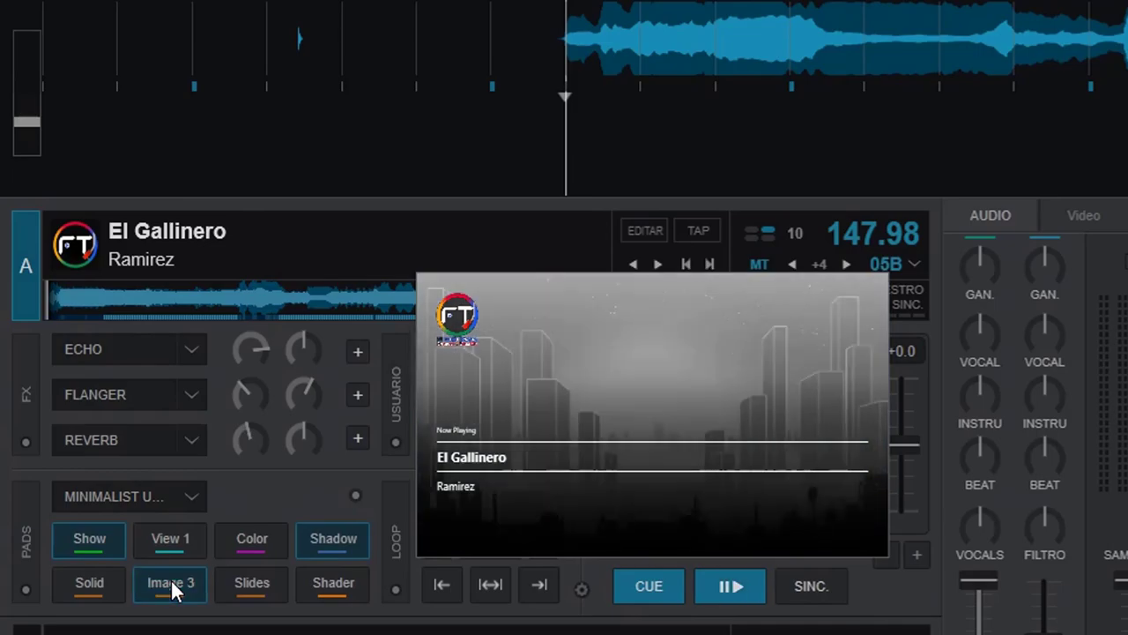
pyautogui.click(172, 586)
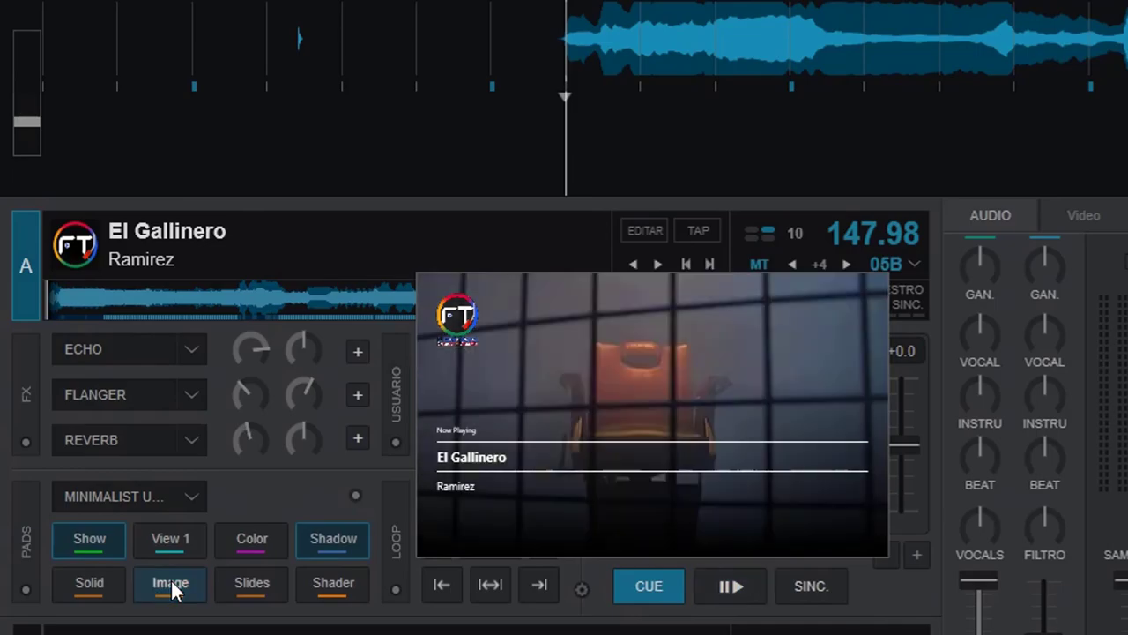
# - Preview the Slides and Shader backgrounds behind the overlay, switching each one off after viewing it
pyautogui.click(246, 579)
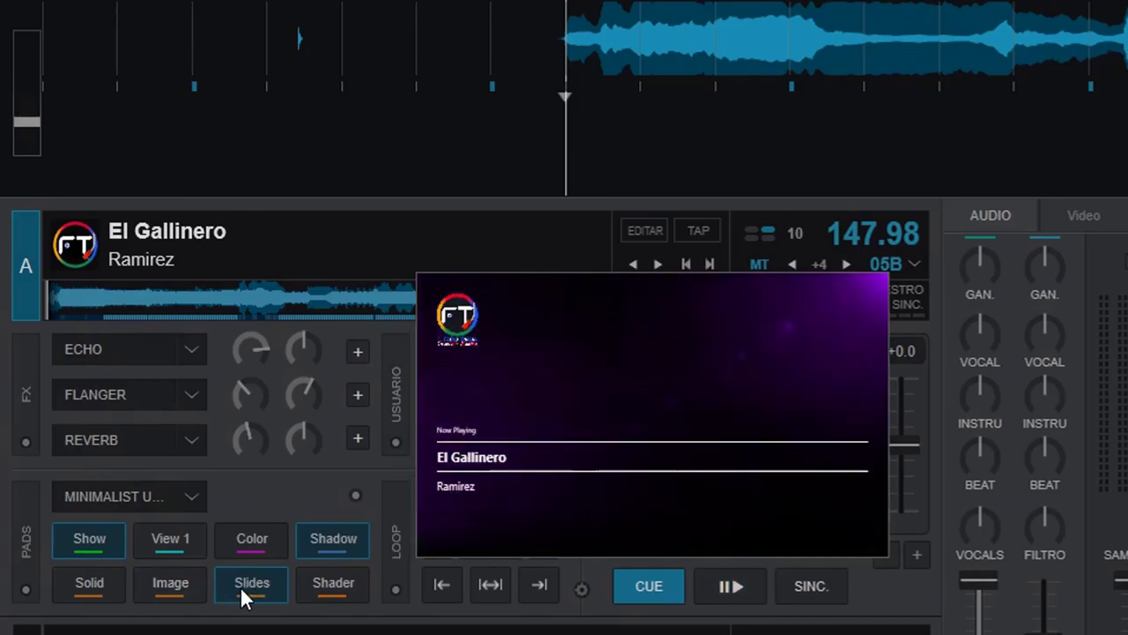
pyautogui.click(246, 583)
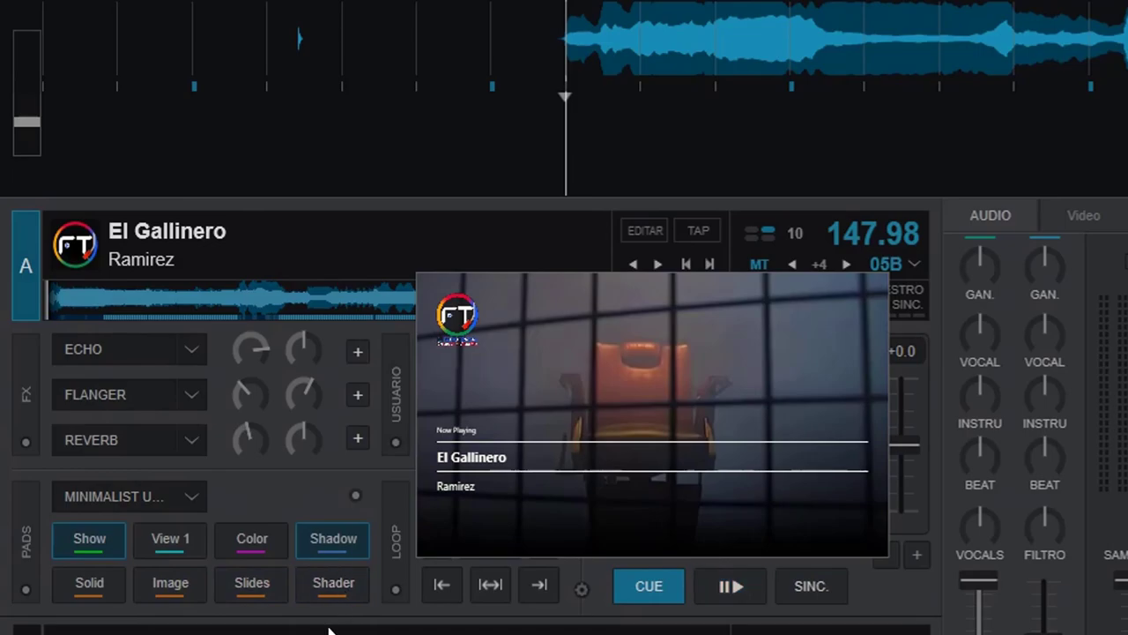
pyautogui.click(337, 589)
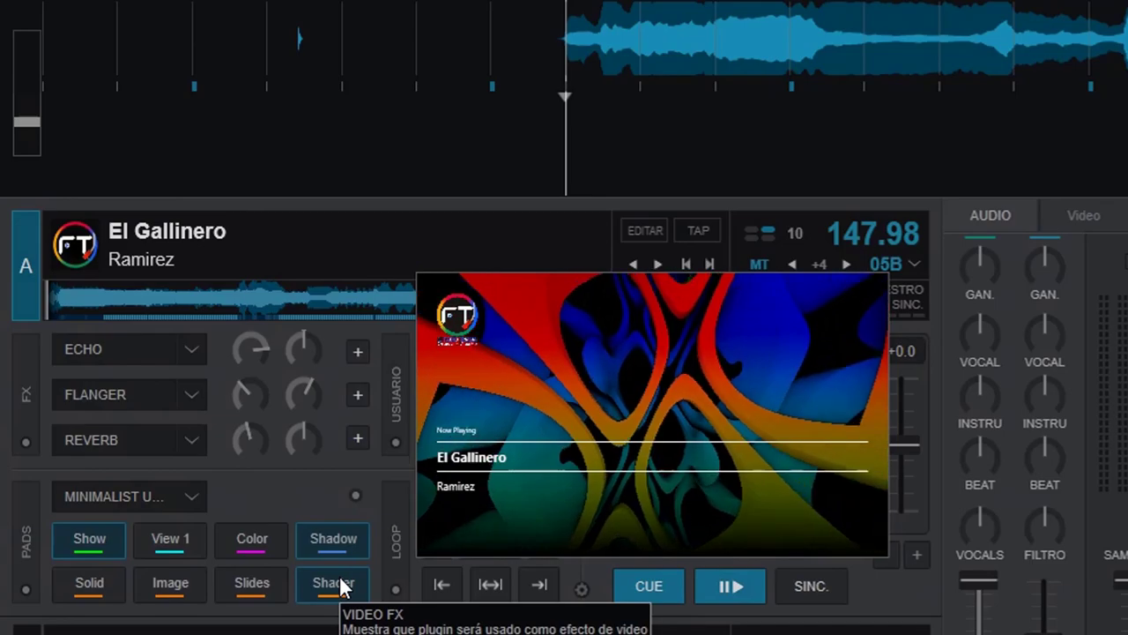
pyautogui.click(342, 587)
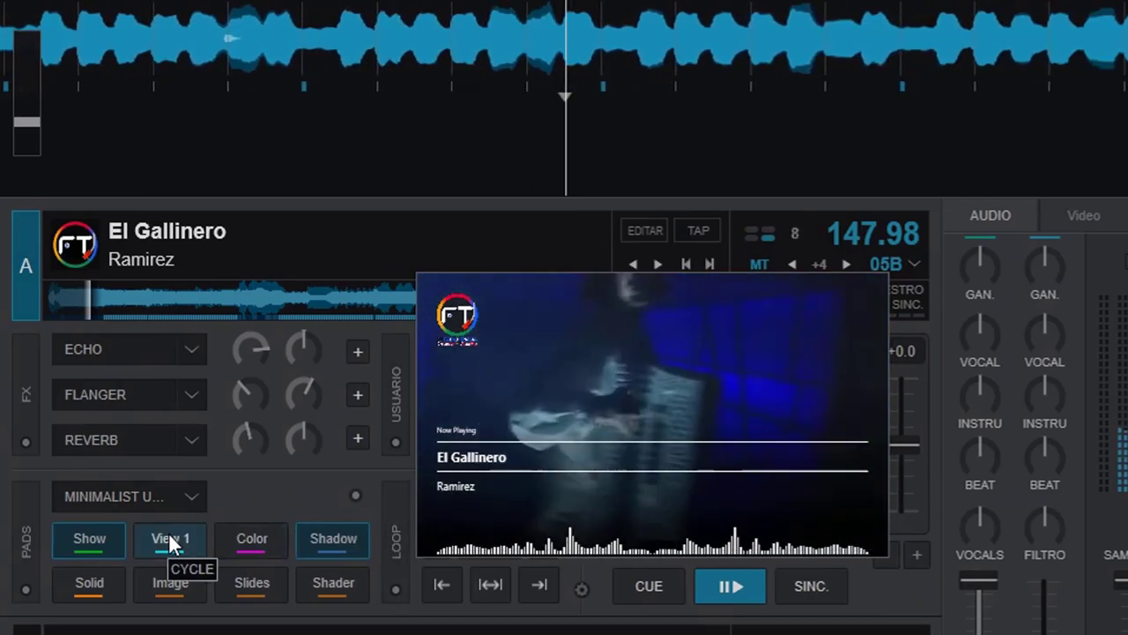
# - With the track playing, preview the audio-reactive overlay in View 2 and View 4 and return to View 1
pyautogui.click(168, 532)
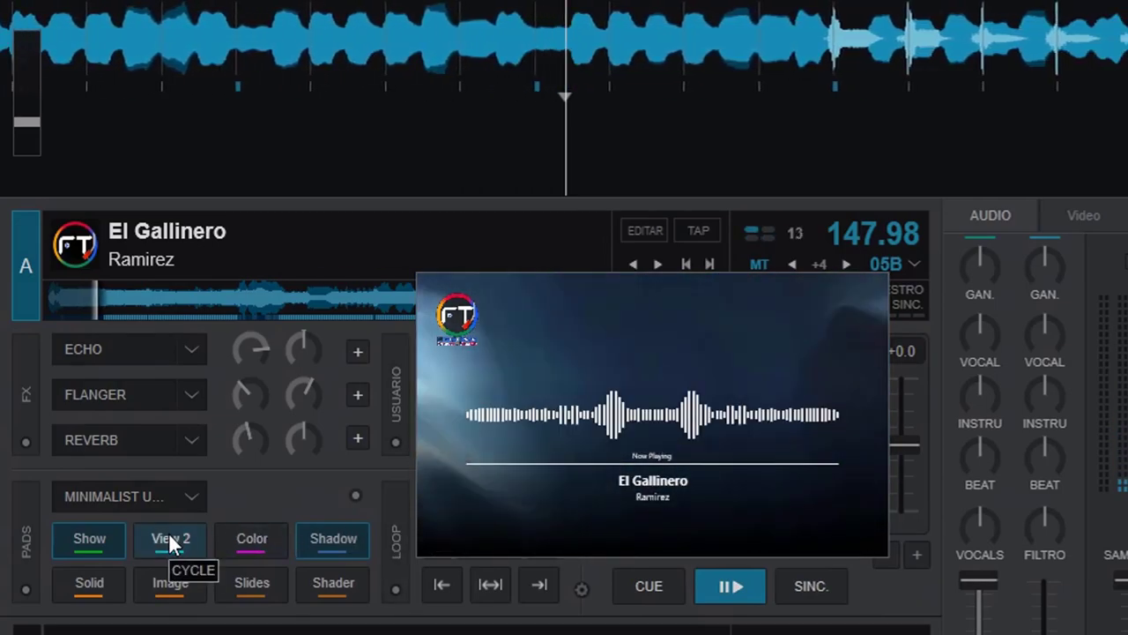
pyautogui.click(169, 532)
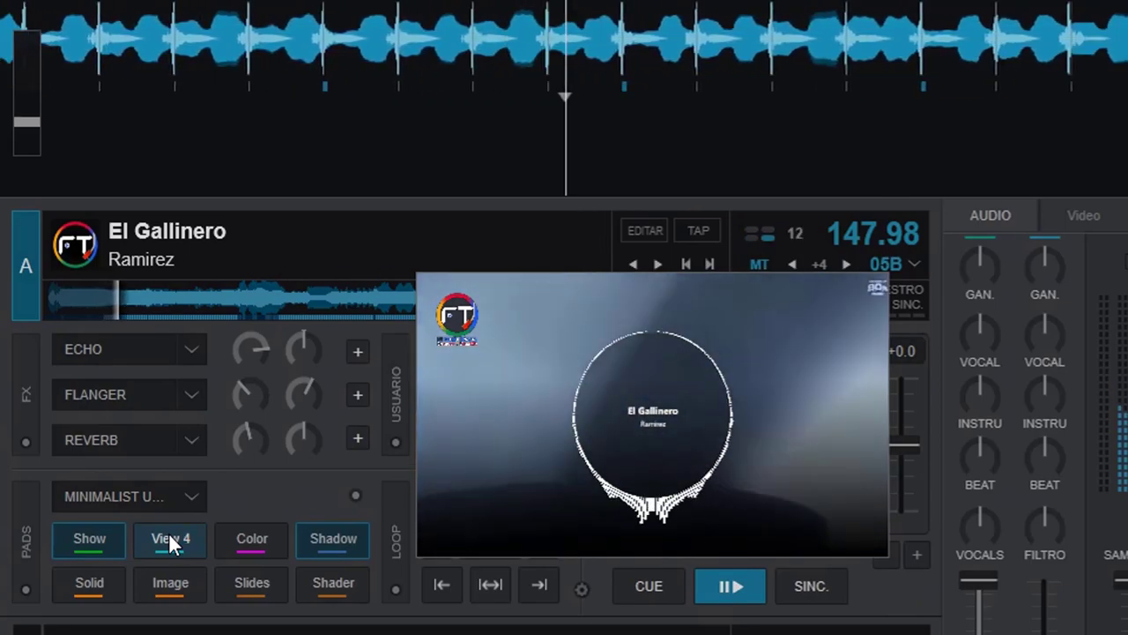
pyautogui.click(168, 532)
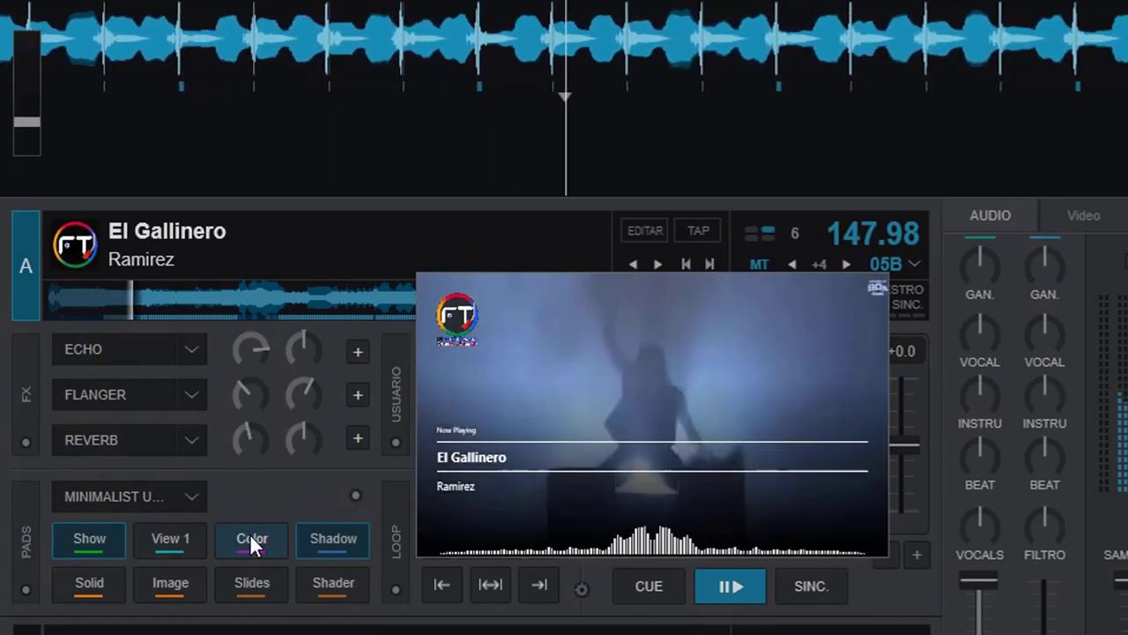
# - With the track playing, cycle the overlay and spectrum colour through blue and orange and back to white
pyautogui.click(249, 536)
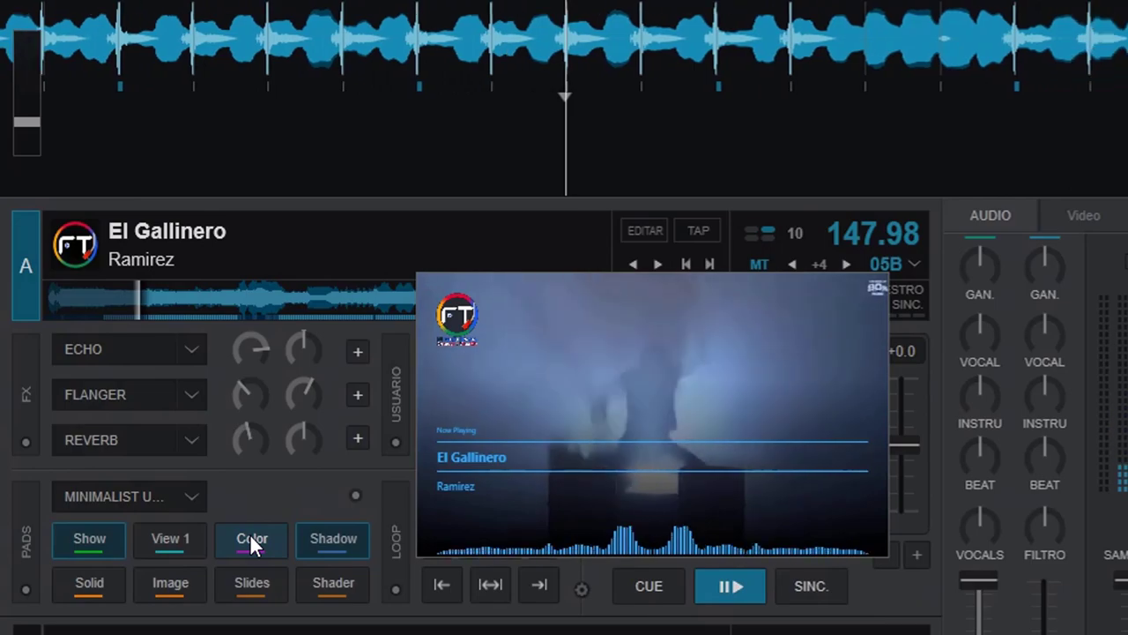
pyautogui.click(249, 536)
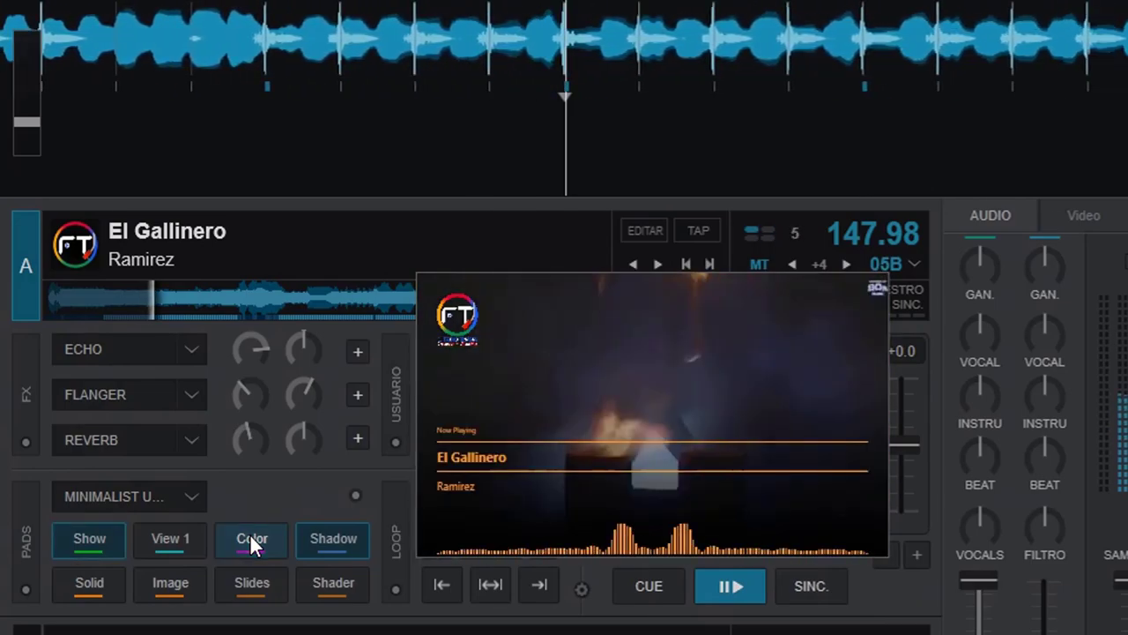
pyautogui.click(250, 536)
pyautogui.click(249, 536)
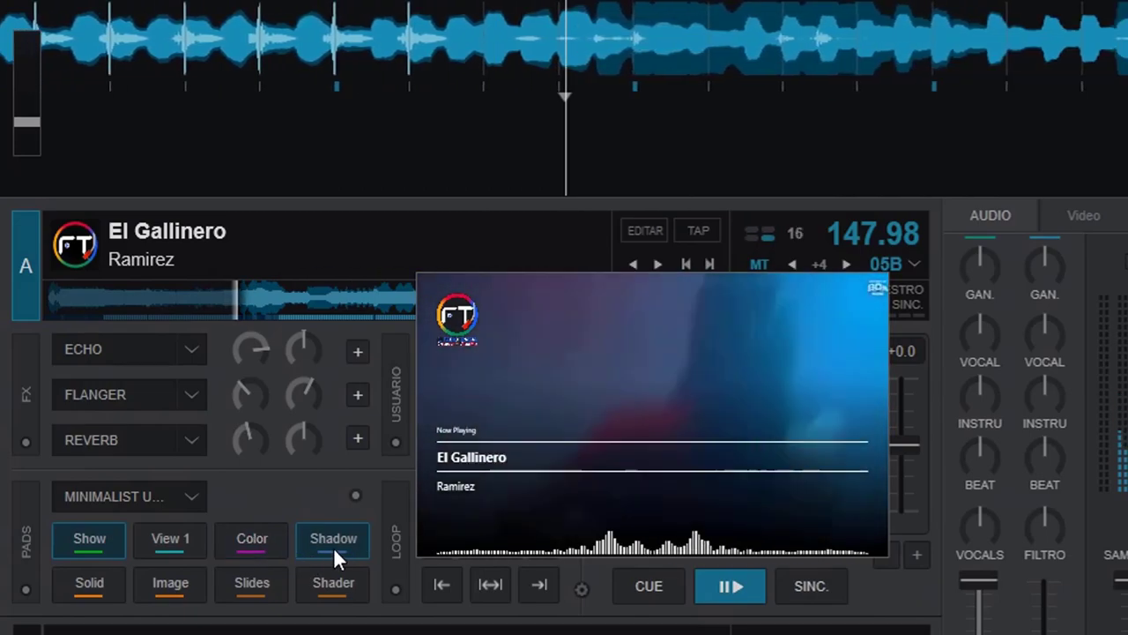
# - During playback, toggle the overlay's shadow, try the solid background and background Image 2, and turn the image background off
pyautogui.click(334, 548)
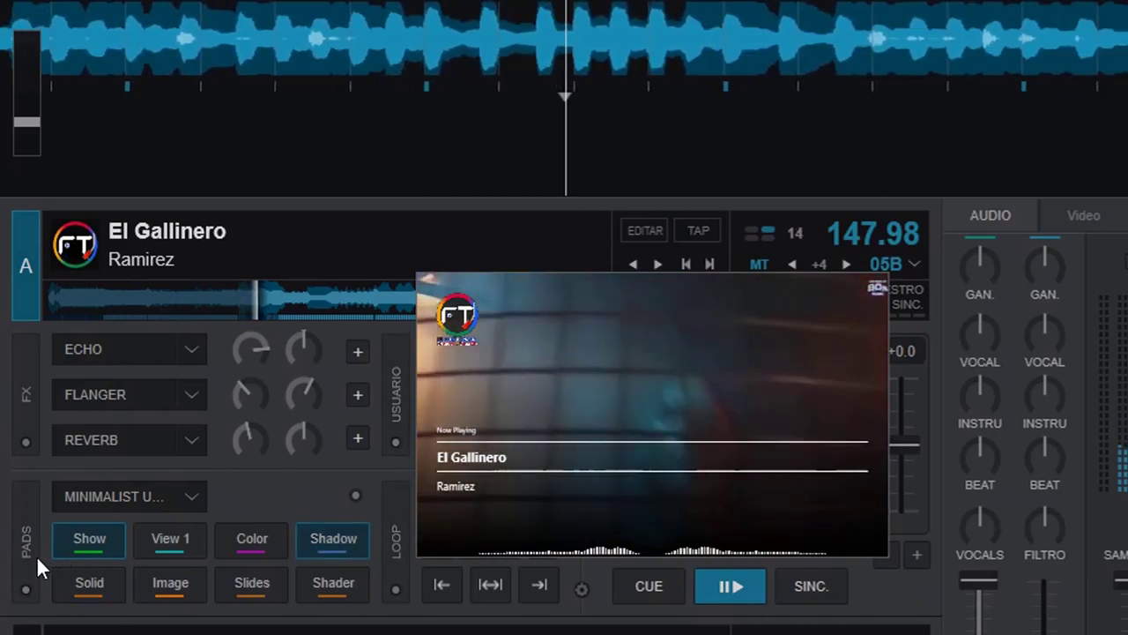
pyautogui.click(81, 574)
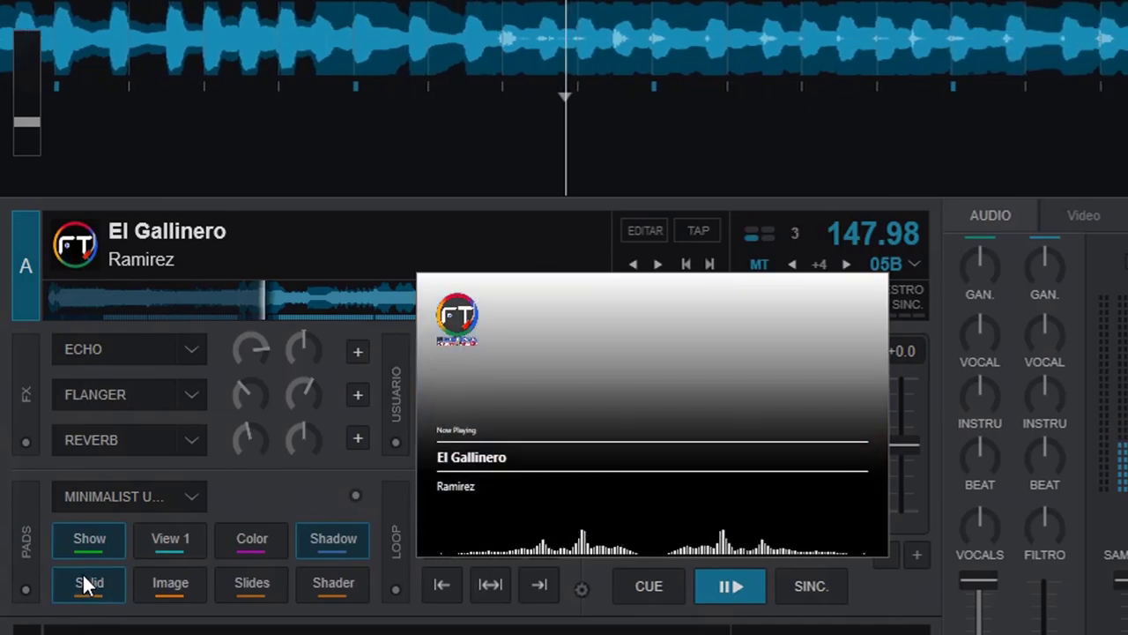
pyautogui.click(170, 584)
pyautogui.click(172, 587)
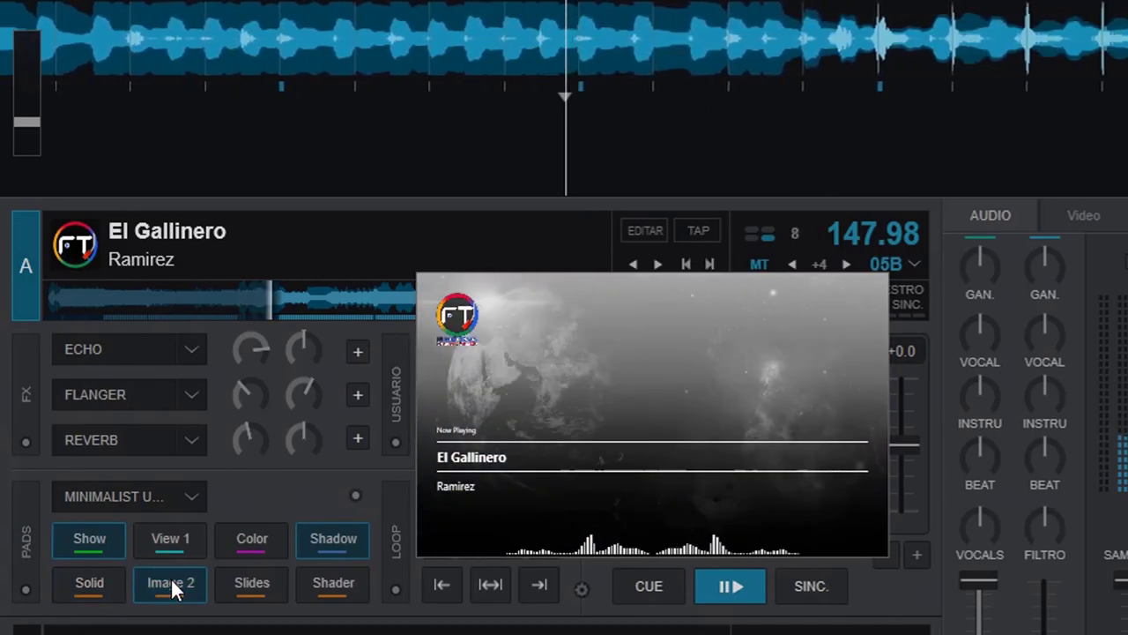
pyautogui.click(172, 585)
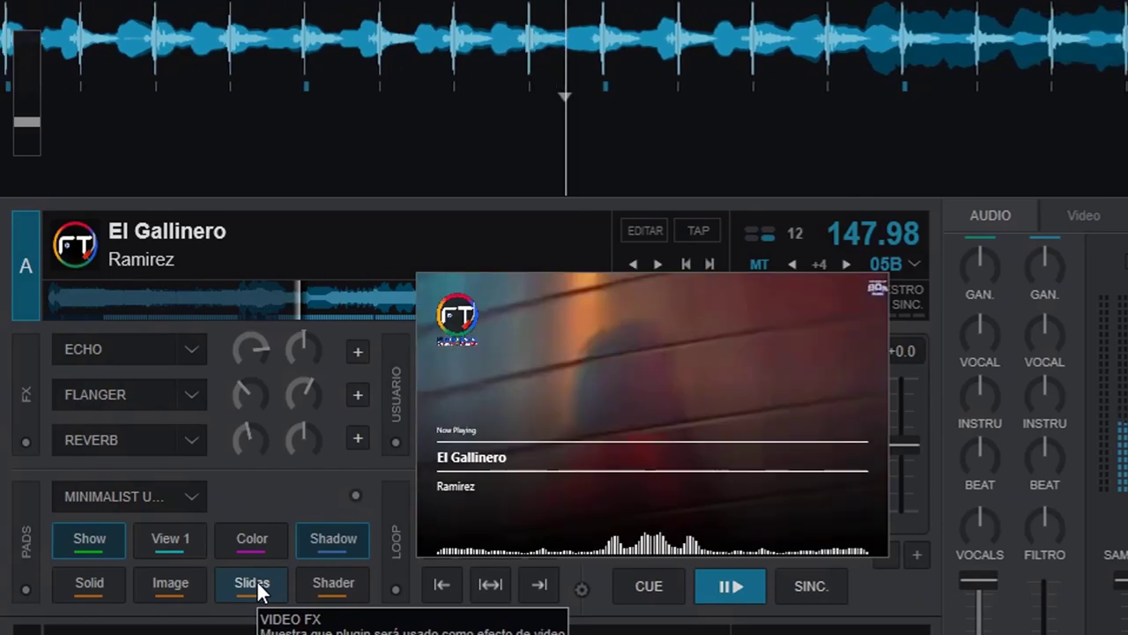
# - During playback, switch the Slides background on and off, and do the same with the Shader background
pyautogui.click(257, 581)
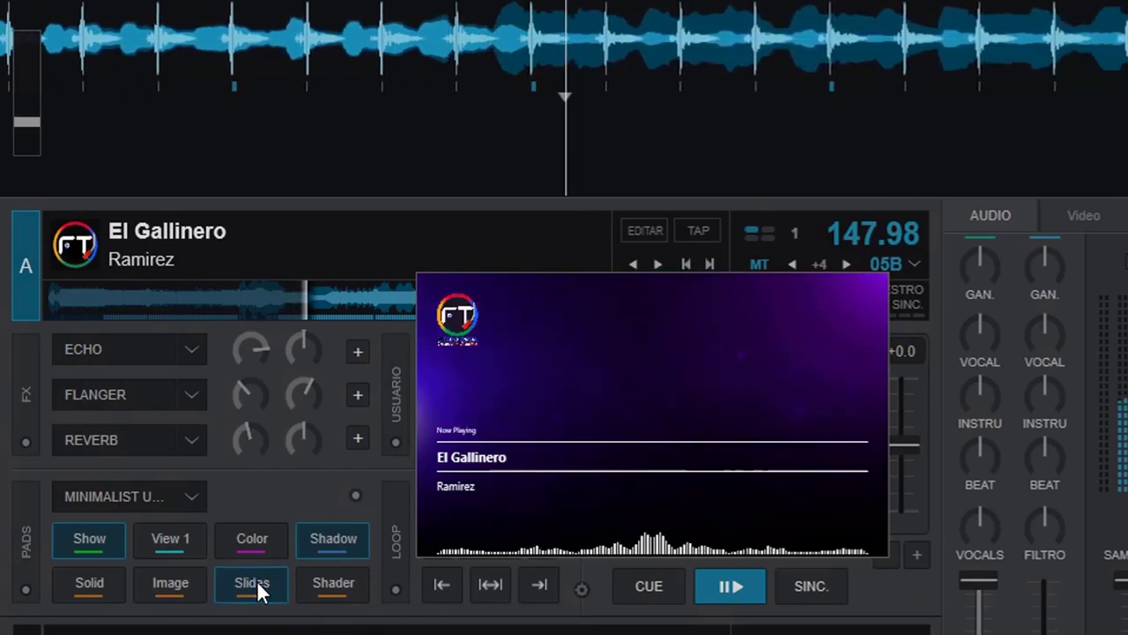
pyautogui.click(257, 582)
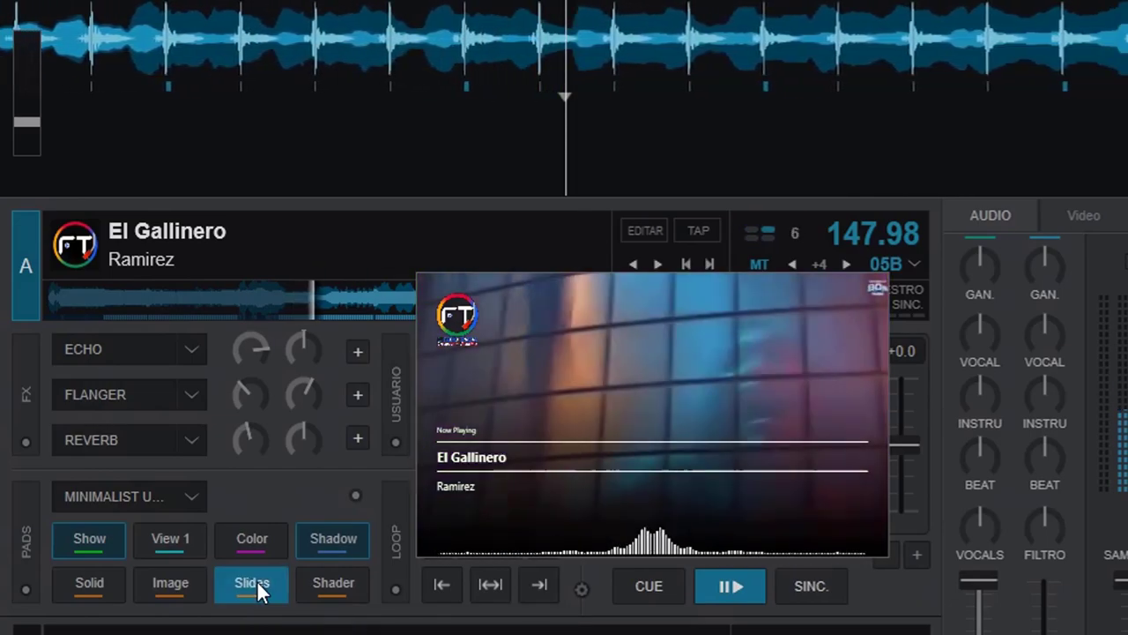
pyautogui.click(336, 571)
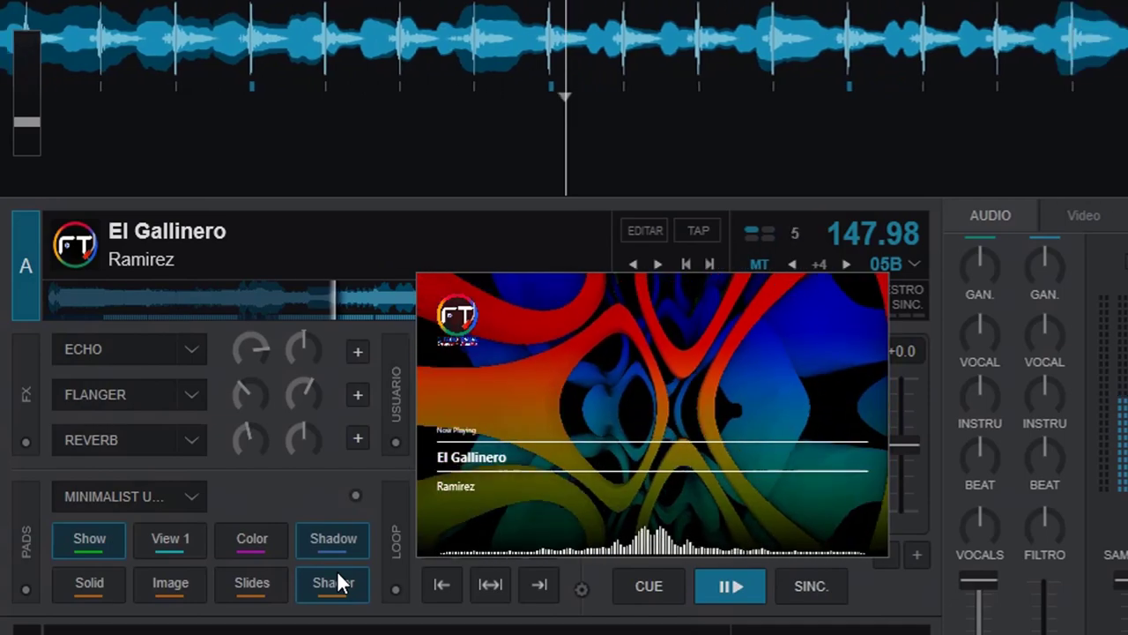
pyautogui.click(337, 577)
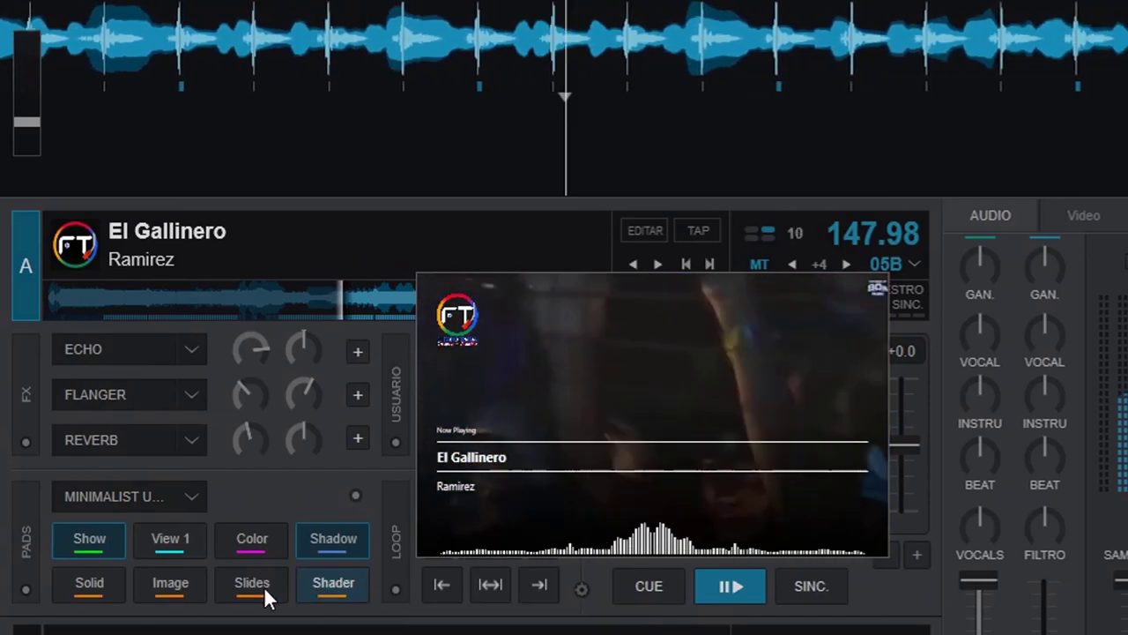
# - Hide the overlay from the video and return deck A's track to its cue point
pyautogui.click(84, 537)
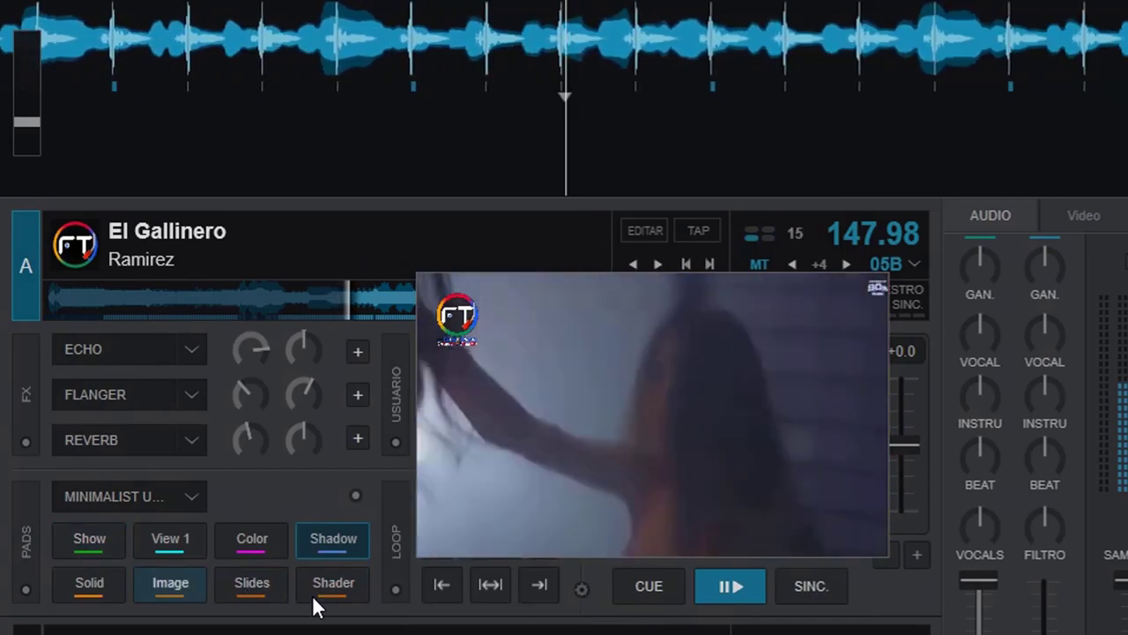
pyautogui.click(662, 592)
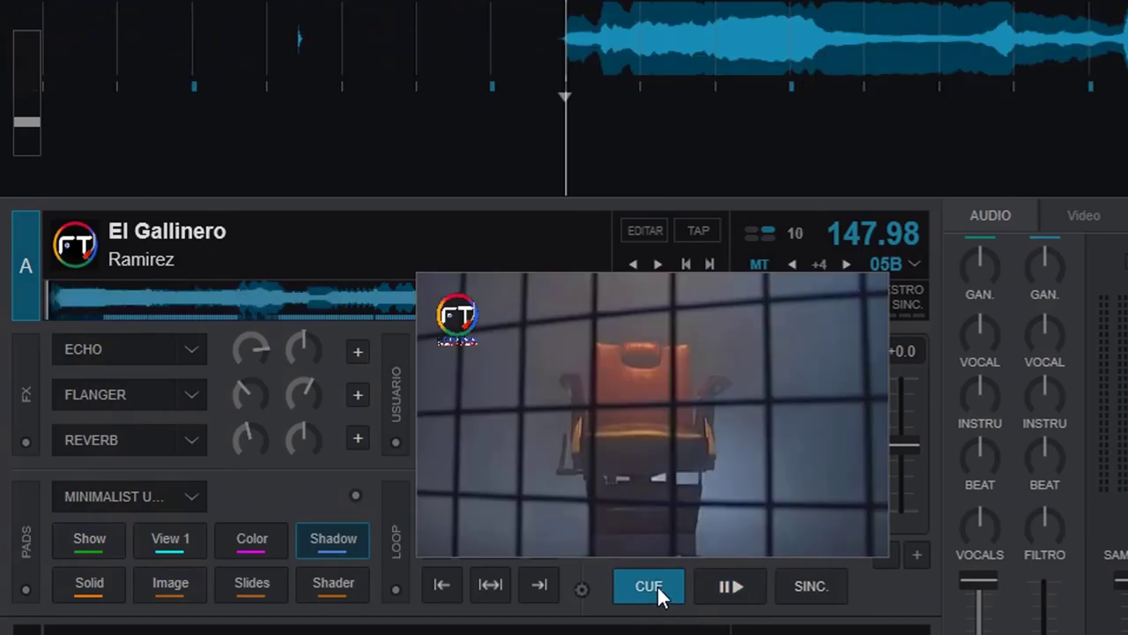